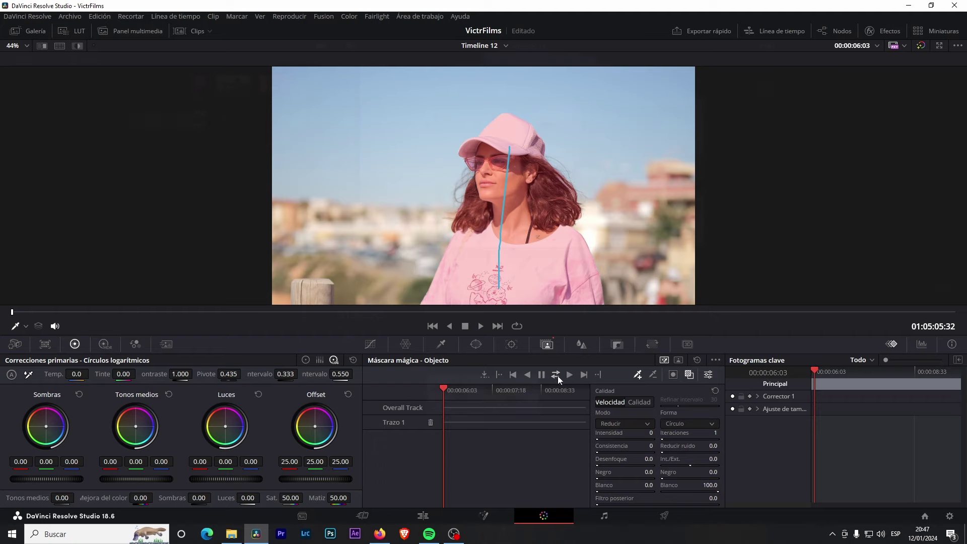
# Open the VictrFilms project's Timeline 12 on the Edit page, showing P1049296.MP4 on Video 1.
pyautogui.click(557, 375)
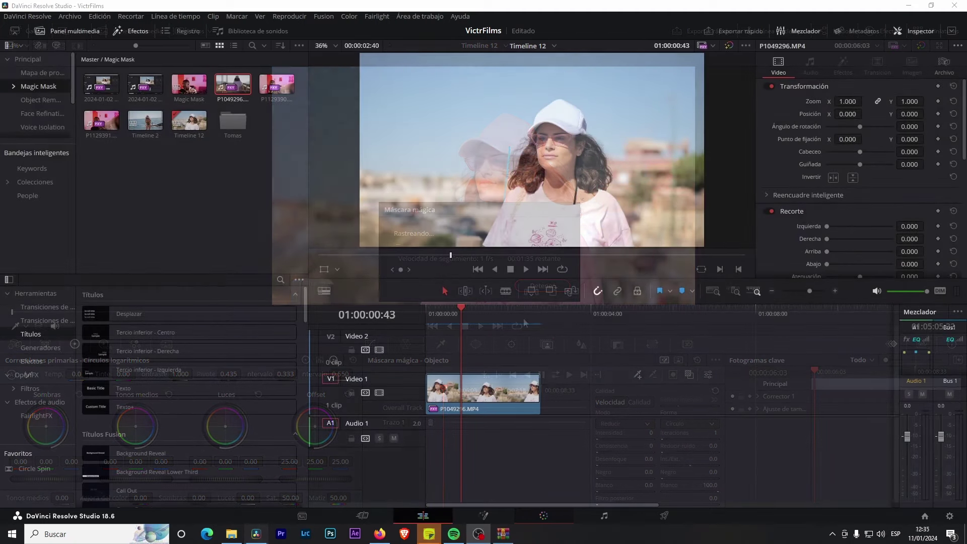
# Select the P1049296.MP4 clip on V1 and take it to the Color page's Magic Mask palette.
pyautogui.moveTo(460, 310)
pyautogui.mouseDown()
pyautogui.moveTo(478, 312)
pyautogui.moveTo(461, 313)
pyautogui.mouseUp()
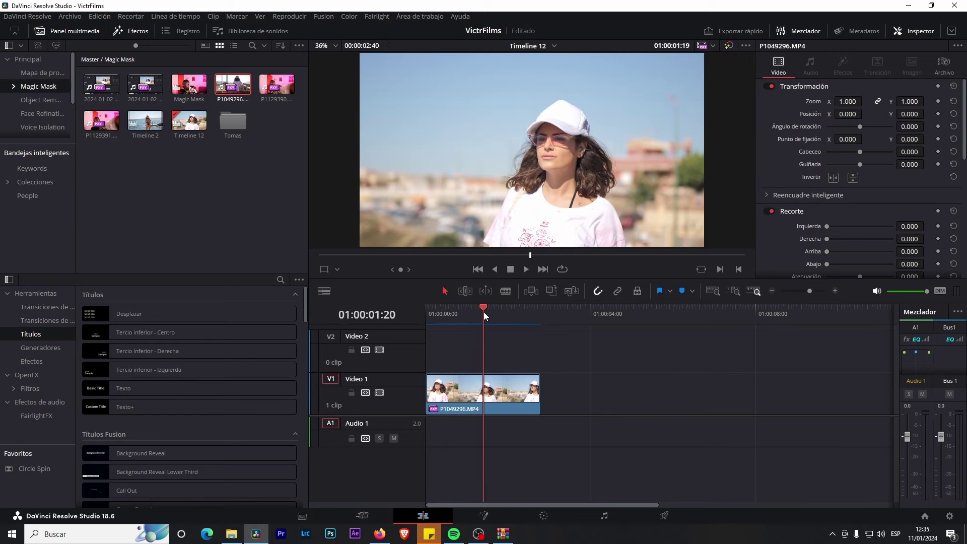
pyautogui.click(495, 411)
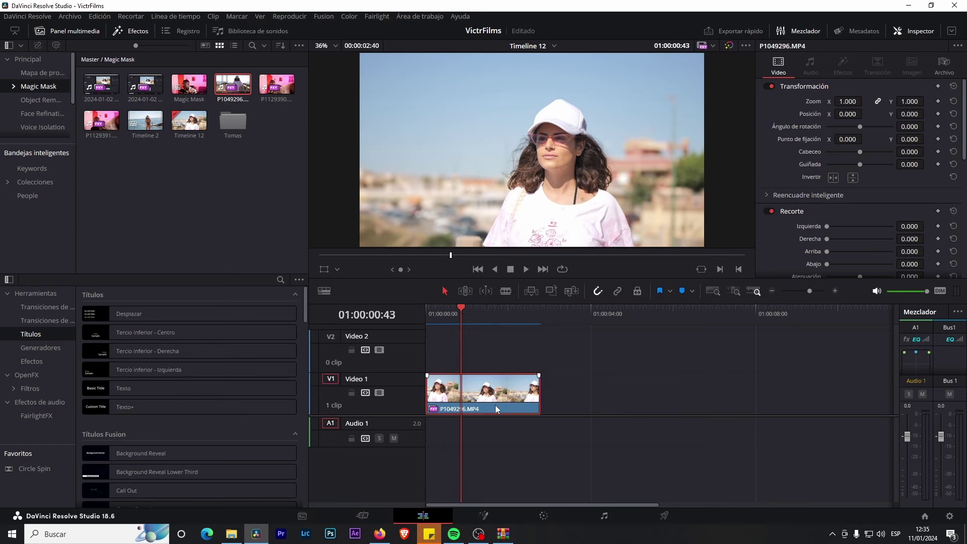
pyautogui.click(547, 515)
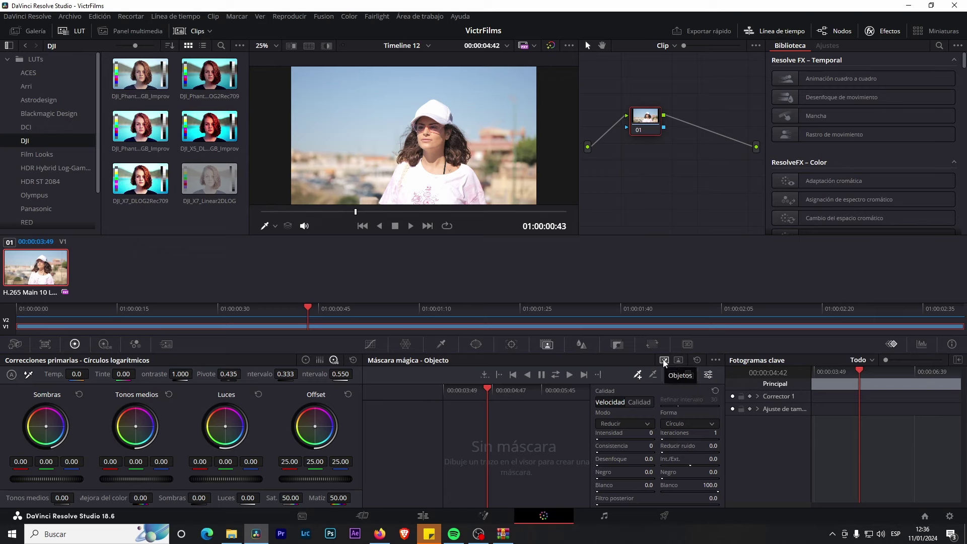
# Set Magic Mask to Persona mode, leaving the Elementos body-part list unchanged, and pick the add-stroke pen.
pyautogui.click(678, 361)
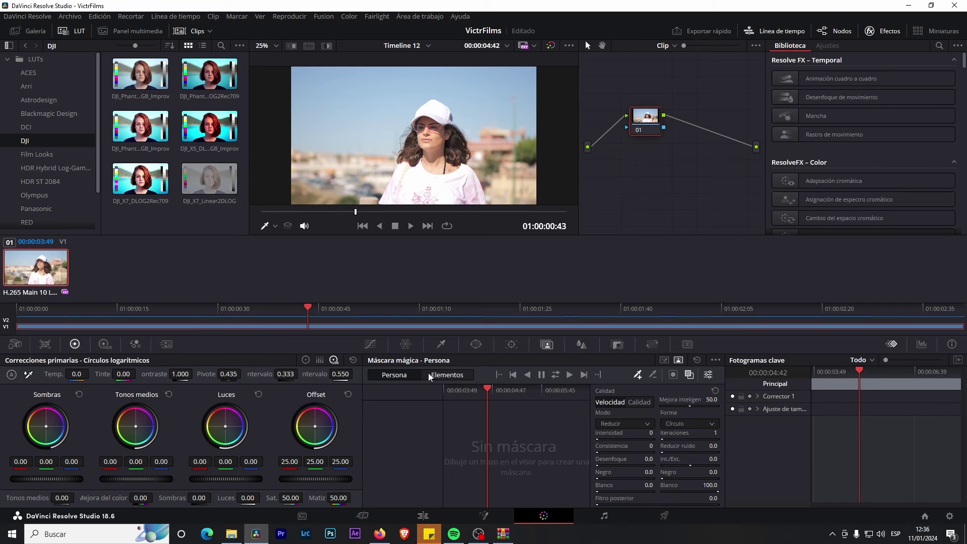
pyautogui.click(451, 378)
pyautogui.click(418, 394)
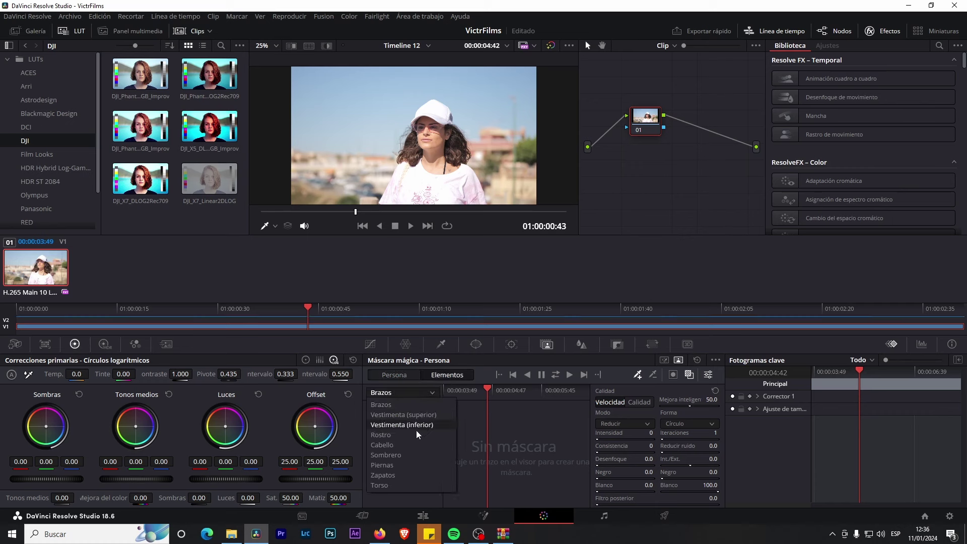
pyautogui.click(535, 439)
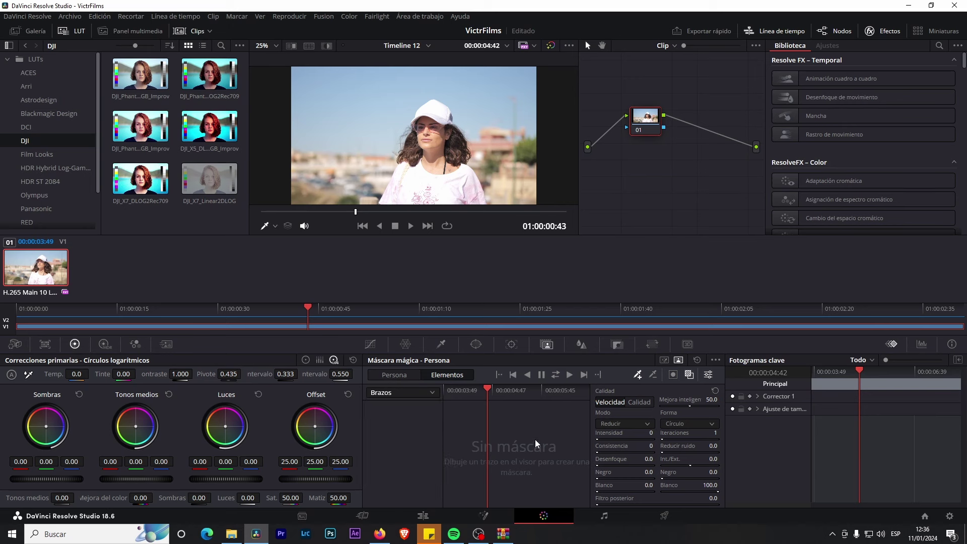
pyautogui.click(403, 375)
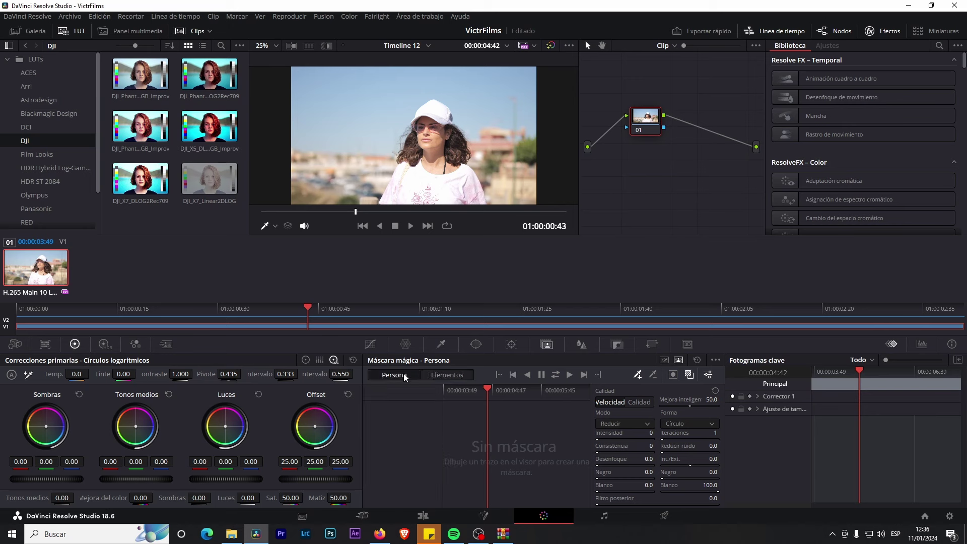
pyautogui.click(663, 361)
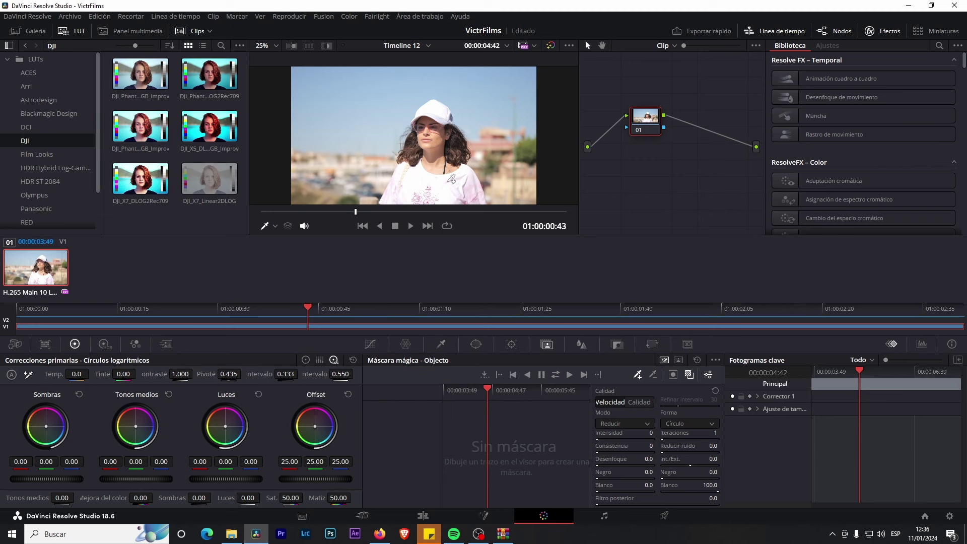
pyautogui.click(673, 374)
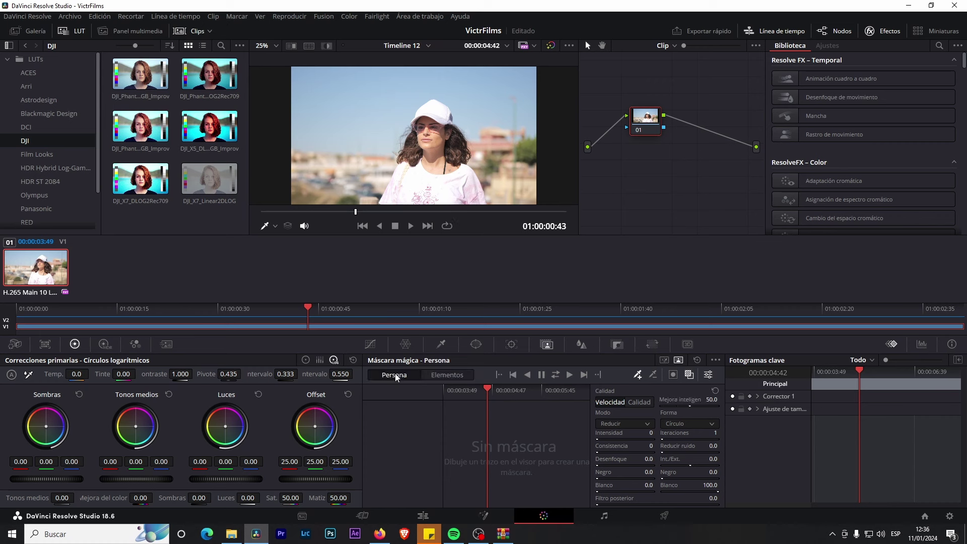
pyautogui.click(638, 377)
# Draw stroke Trazo 1 down the woman's face and switch tracking to Calidad mode.
pyautogui.moveTo(432, 108); pyautogui.dragTo(432, 202)
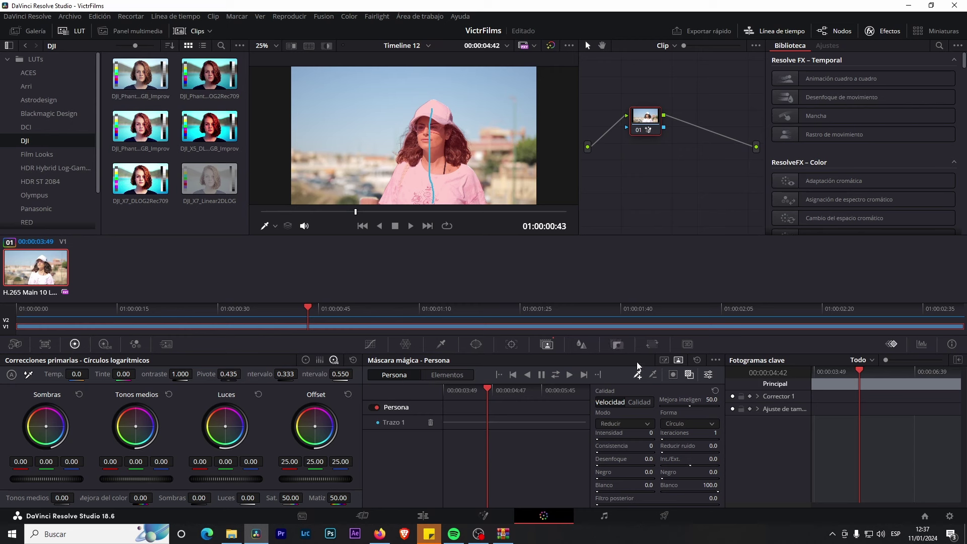
pyautogui.click(688, 375)
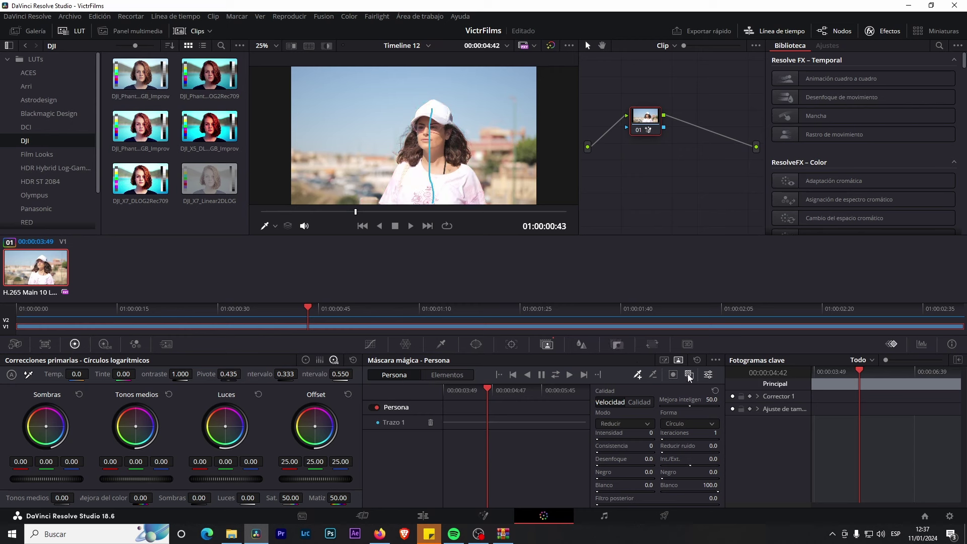
pyautogui.click(688, 374)
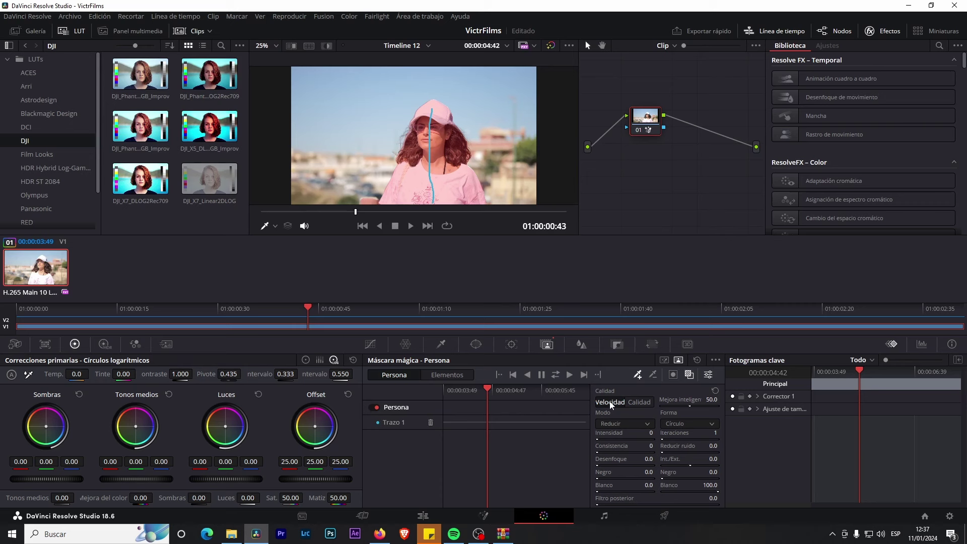
pyautogui.click(640, 404)
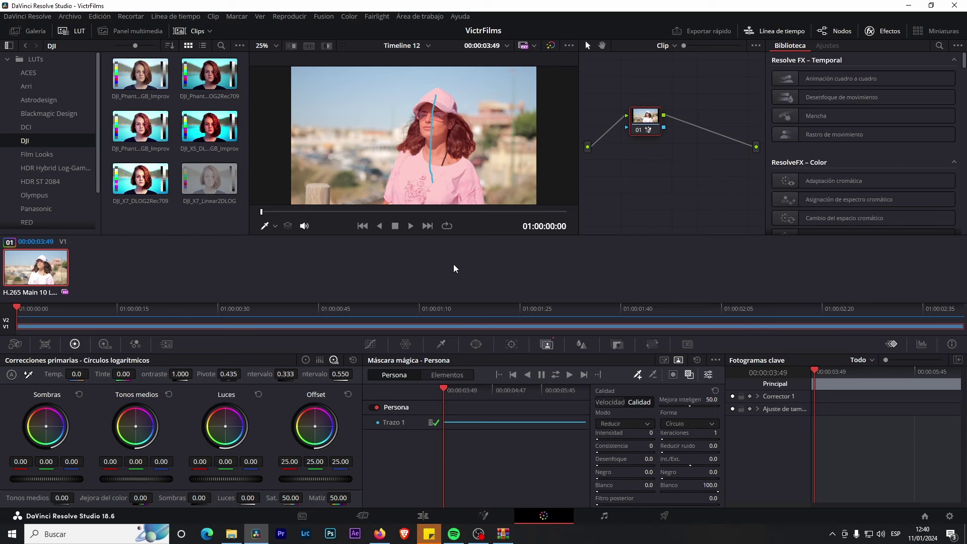
# Add serial node 02 after masked node 01 via Agregar nodo > Serial.
pyautogui.moveTo(446, 389); pyautogui.dragTo(491, 388)
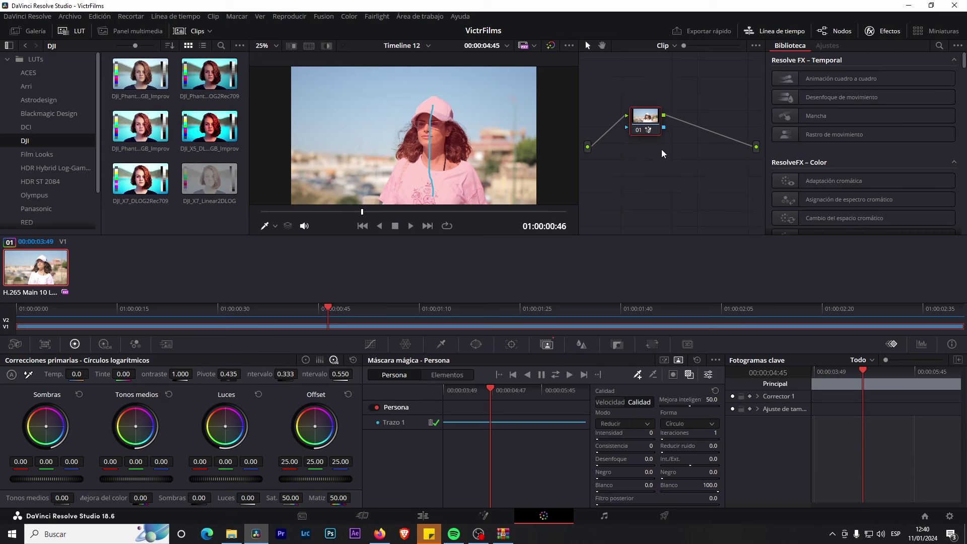
pyautogui.rightClick(644, 116)
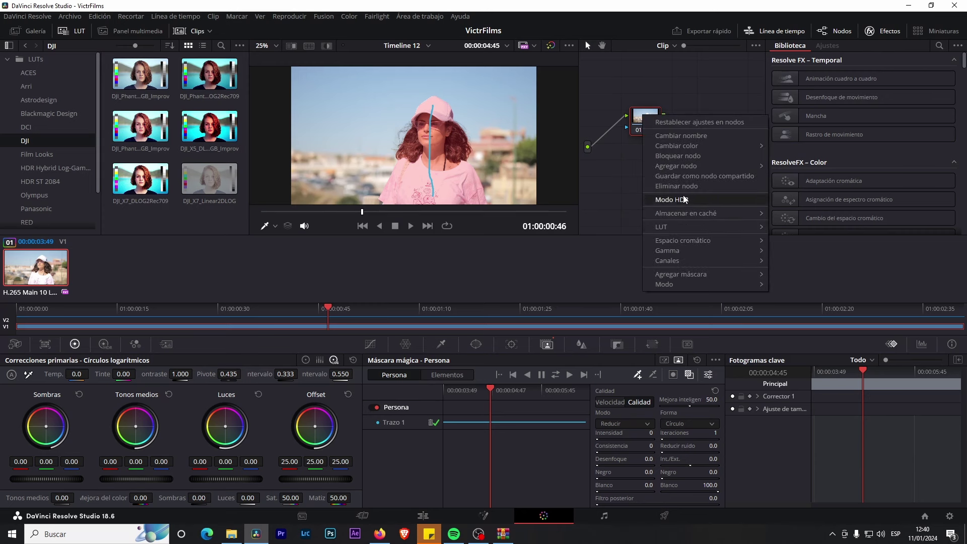
pyautogui.moveTo(694, 164)
pyautogui.click(809, 172)
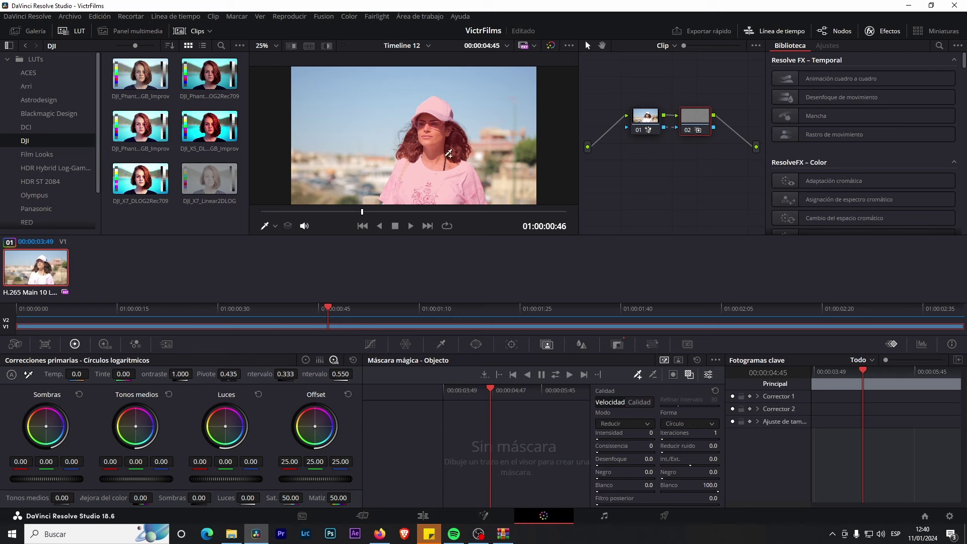
# Link node 02's key to a new Alpha Output and reset Sat to 50, isolating the woman.
pyautogui.moveTo(290, 497); pyautogui.dragTo(351, 482)
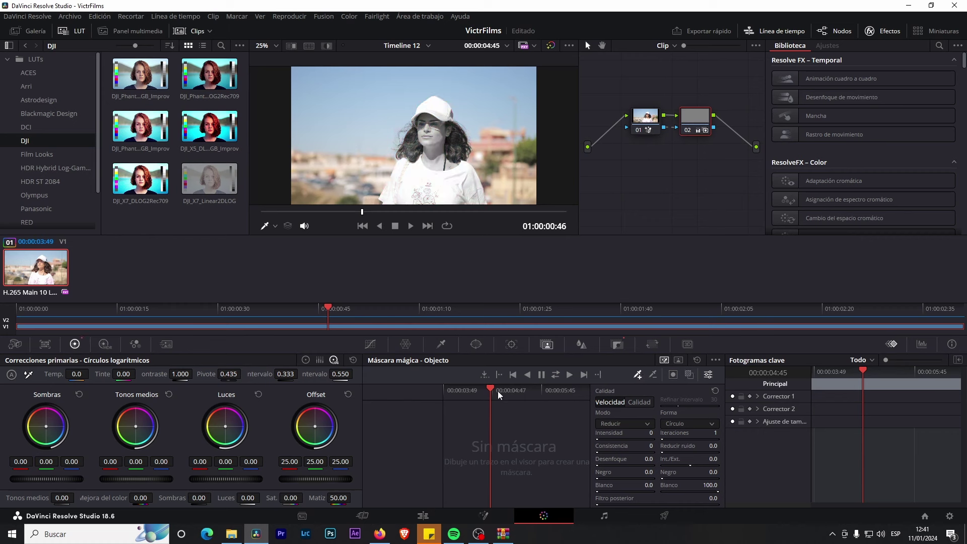
pyautogui.moveTo(337, 210); pyautogui.dragTo(372, 212)
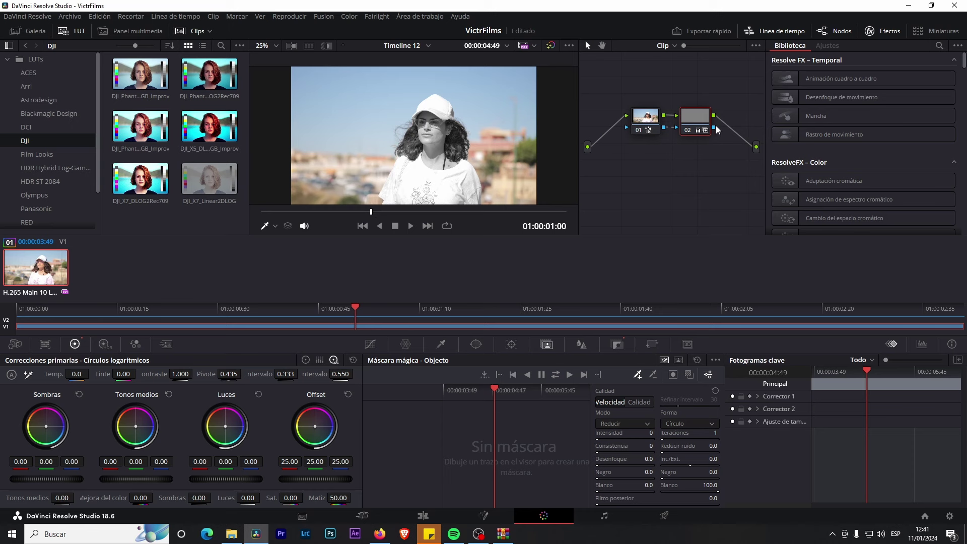
pyautogui.rightClick(711, 172)
pyautogui.click(739, 199)
pyautogui.moveTo(713, 130); pyautogui.dragTo(756, 166)
pyautogui.moveTo(757, 168); pyautogui.dragTo(756, 166)
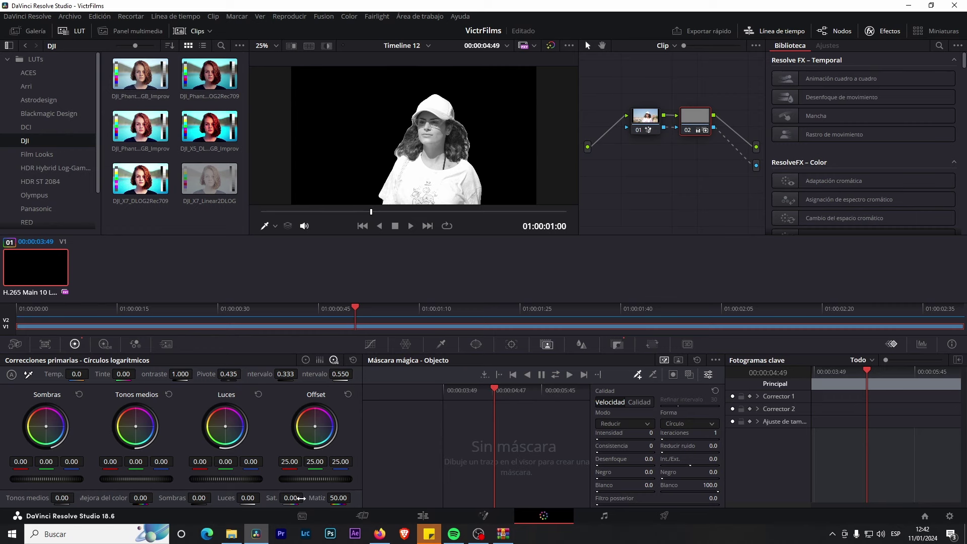
pyautogui.doubleClick(271, 499)
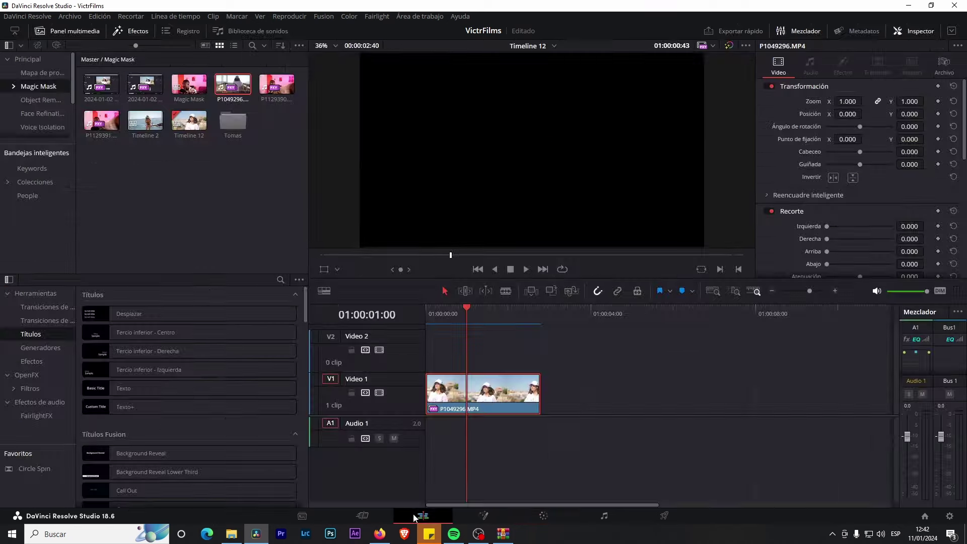
# Place a copy of P1049296.MP4 later on the timeline, then delete node 02 from the original clip.
pyautogui.click(417, 514)
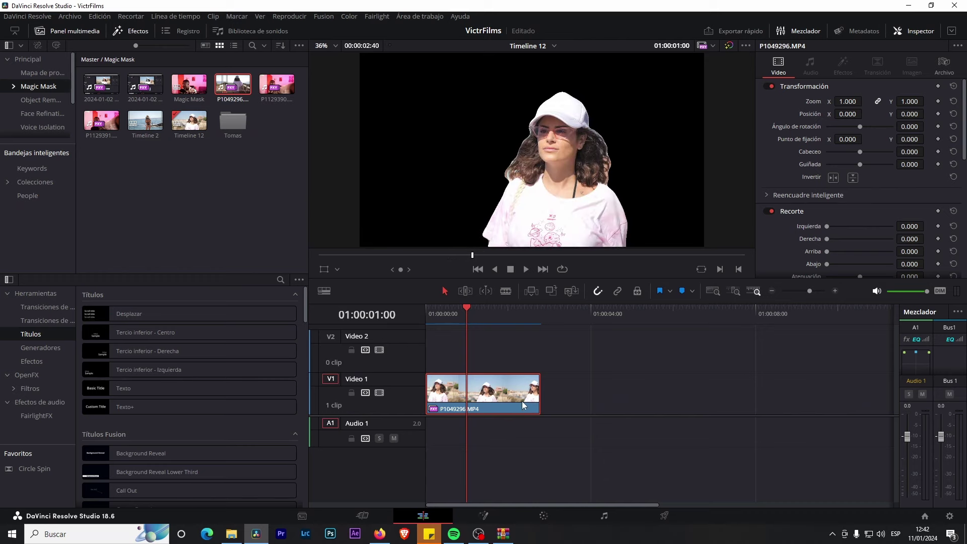
pyautogui.moveTo(488, 392)
pyautogui.mouseDown()
pyautogui.moveTo(493, 353)
pyautogui.moveTo(662, 395)
pyautogui.mouseUp()
pyautogui.click(489, 400)
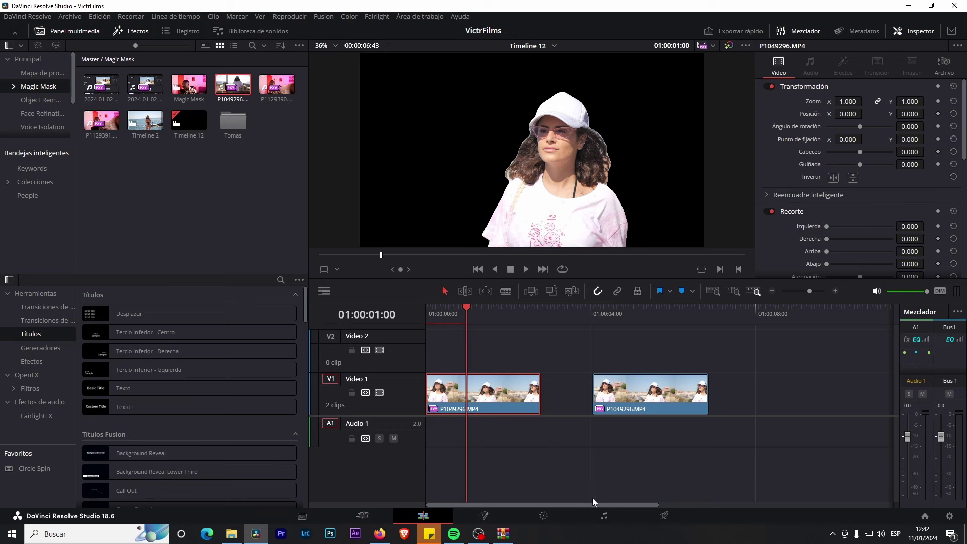
pyautogui.click(546, 517)
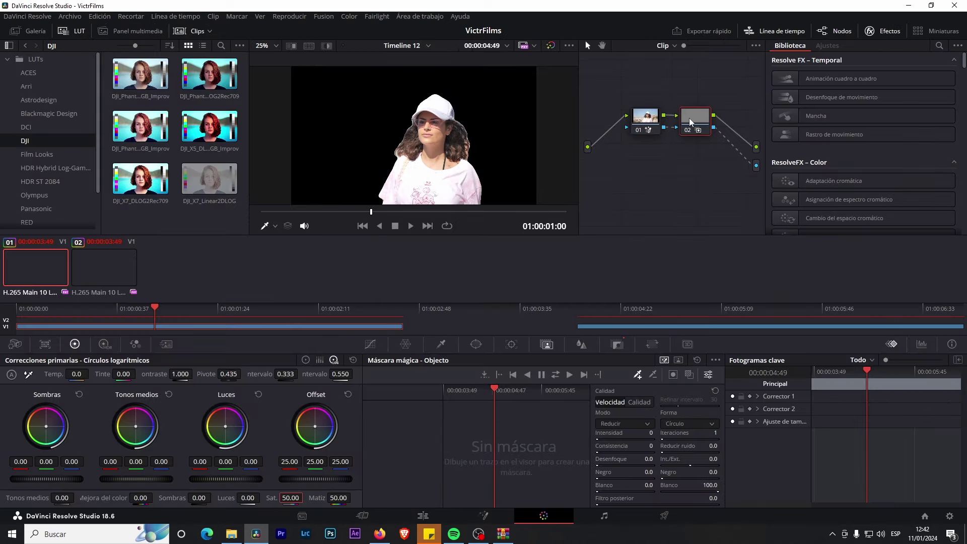
pyautogui.press('Delete')
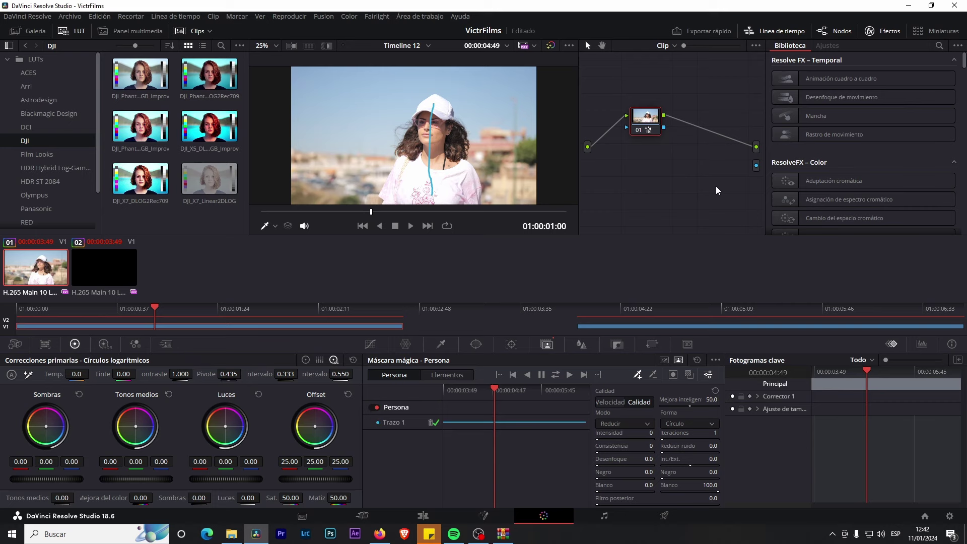
# Move the masked clip copy to the timeline start on a new V3 track above the original.
pyautogui.click(424, 518)
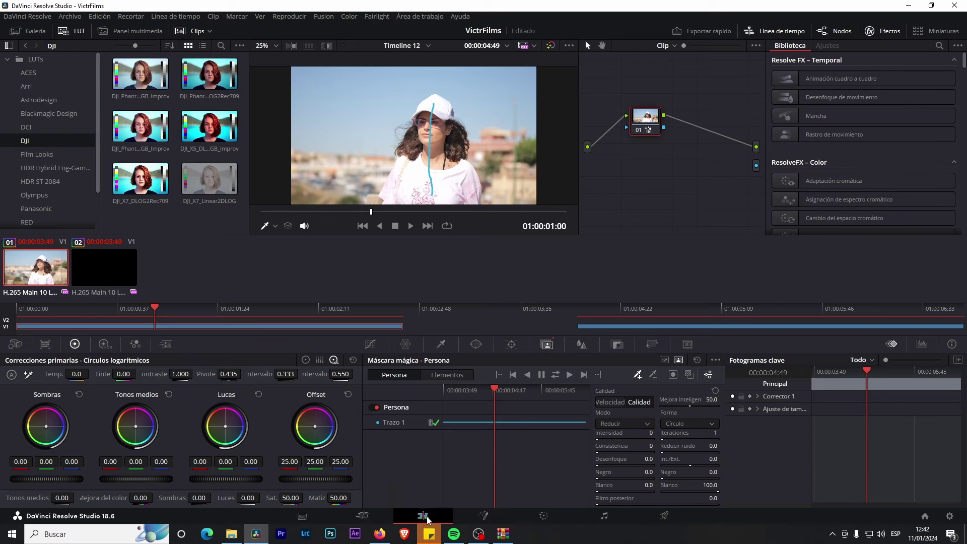
pyautogui.click(624, 309)
pyautogui.moveTo(647, 395); pyautogui.dragTo(481, 355)
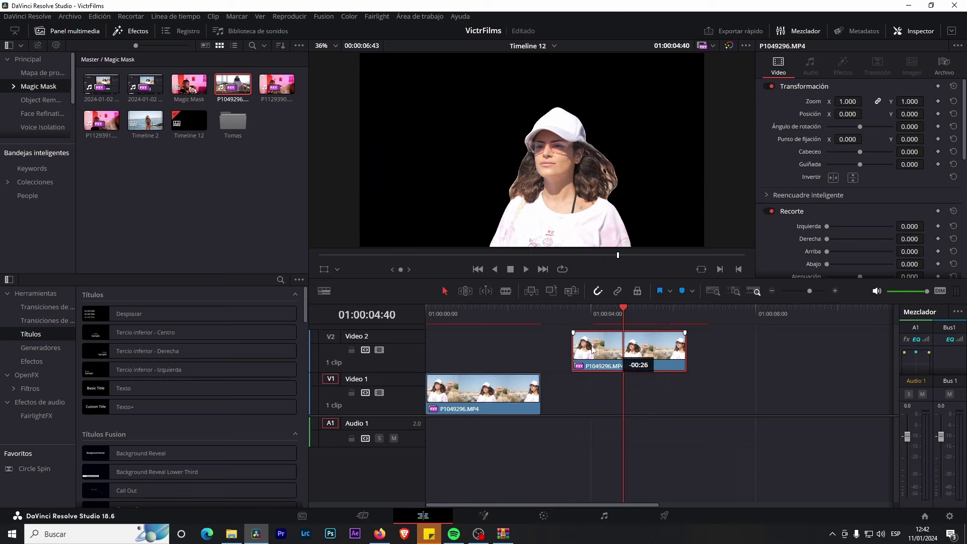
pyautogui.click(454, 311)
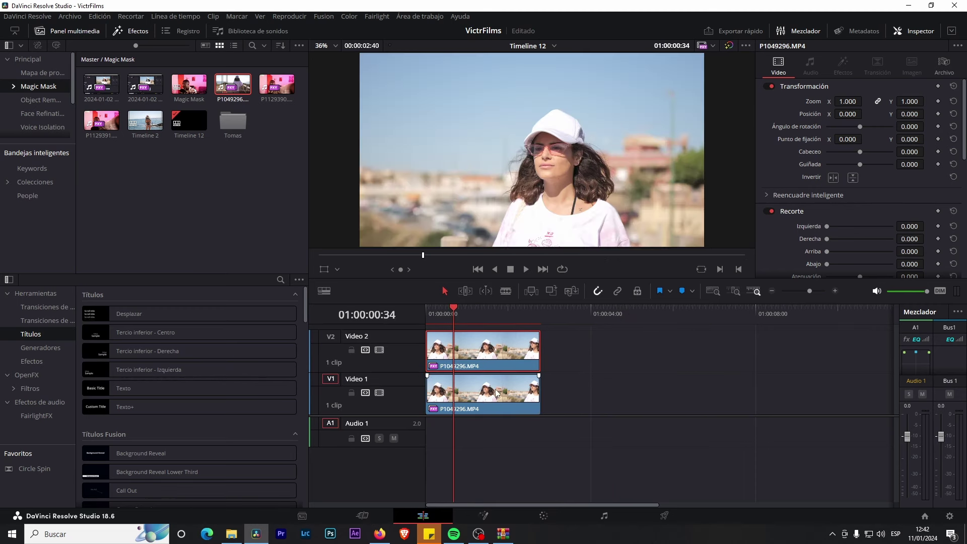
pyautogui.moveTo(478, 362); pyautogui.dragTo(478, 342)
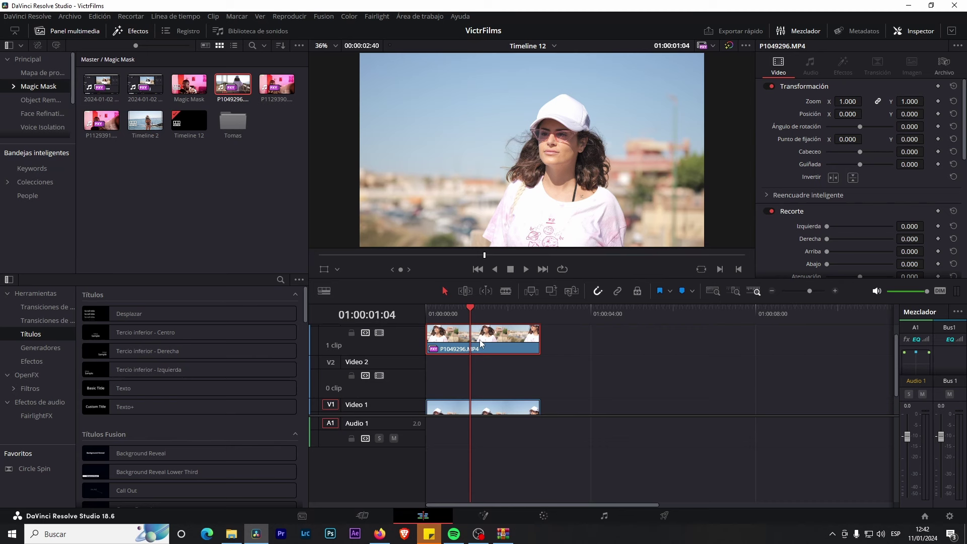
# Restore the Scale Up title clip on Video 2 and select it.
pyautogui.scroll(-3, 151, 422)
pyautogui.scroll(-2, 177, 426)
pyautogui.scroll(5, 161, 393)
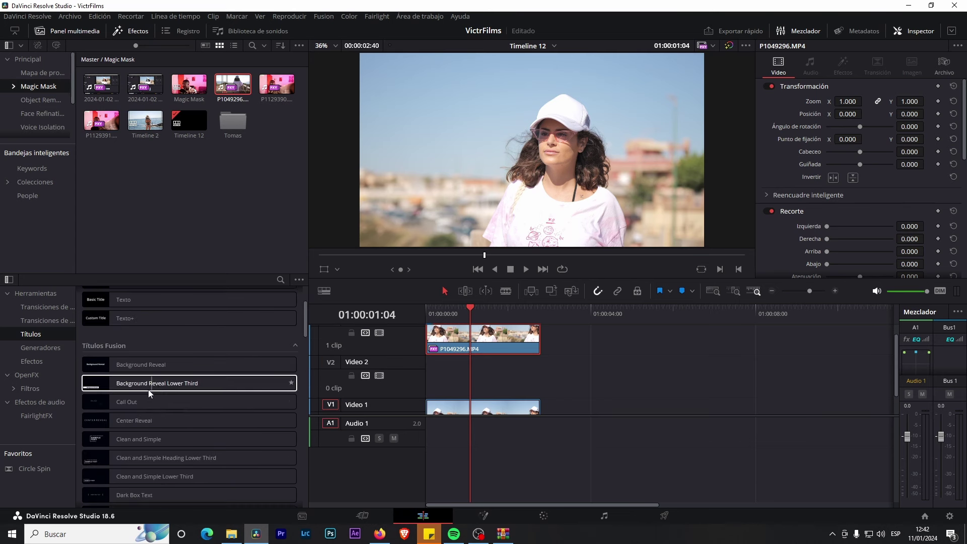
pyautogui.scroll(1, 156, 347)
pyautogui.scroll(-4, 156, 333)
pyautogui.scroll(-3, 154, 372)
pyautogui.hotkey('ctrl', 'z')
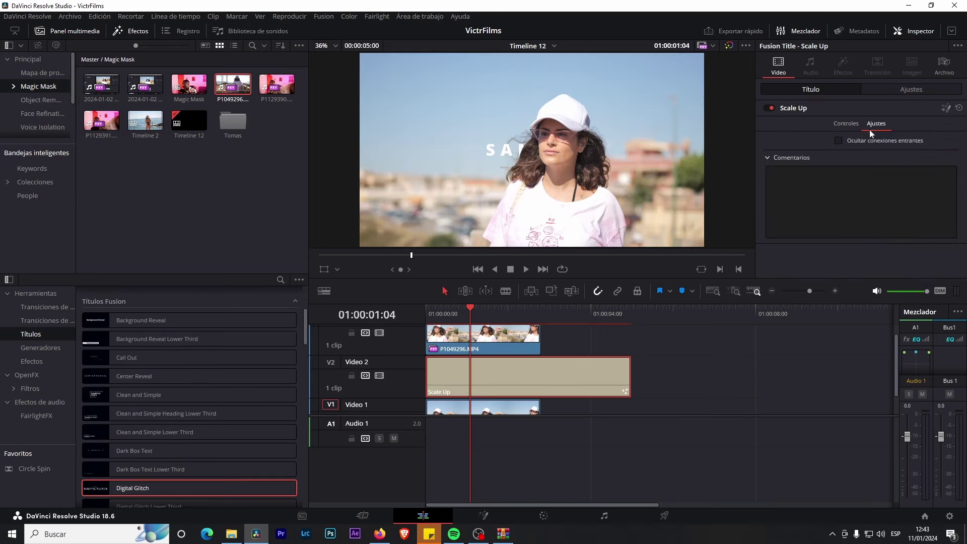
pyautogui.moveTo(847, 253); pyautogui.dragTo(864, 253)
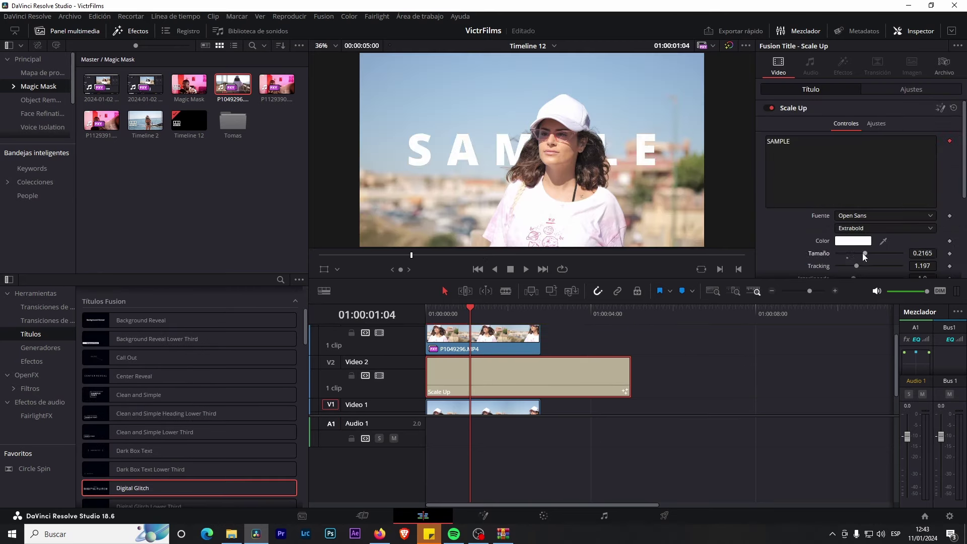
pyautogui.click(491, 339)
pyautogui.click(494, 369)
# Replace the SAMPLE text with 'MAGIC MASK' and shrink its Tamaño to 0.1496.
pyautogui.click(808, 203)
pyautogui.hotkey('ctrl', 'a')
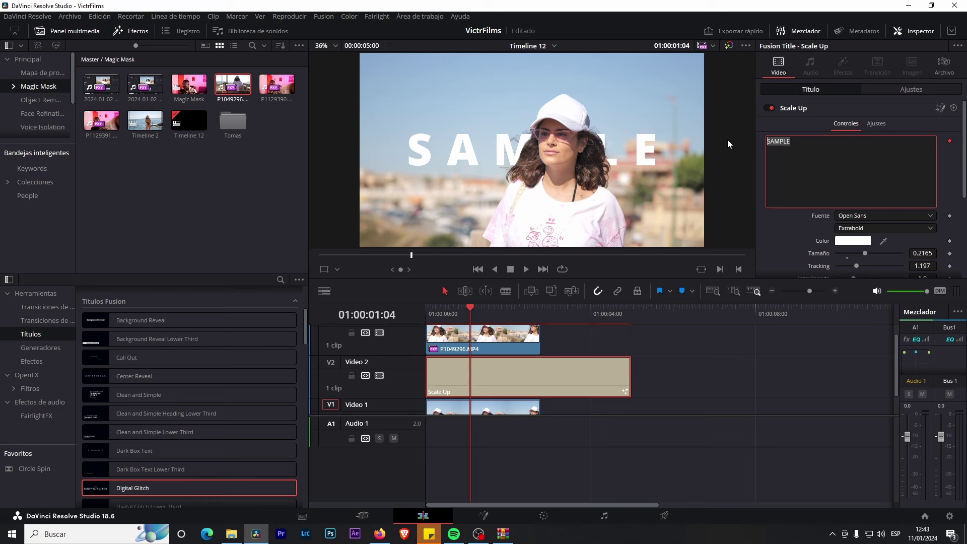
pyautogui.write('MAGIC ')
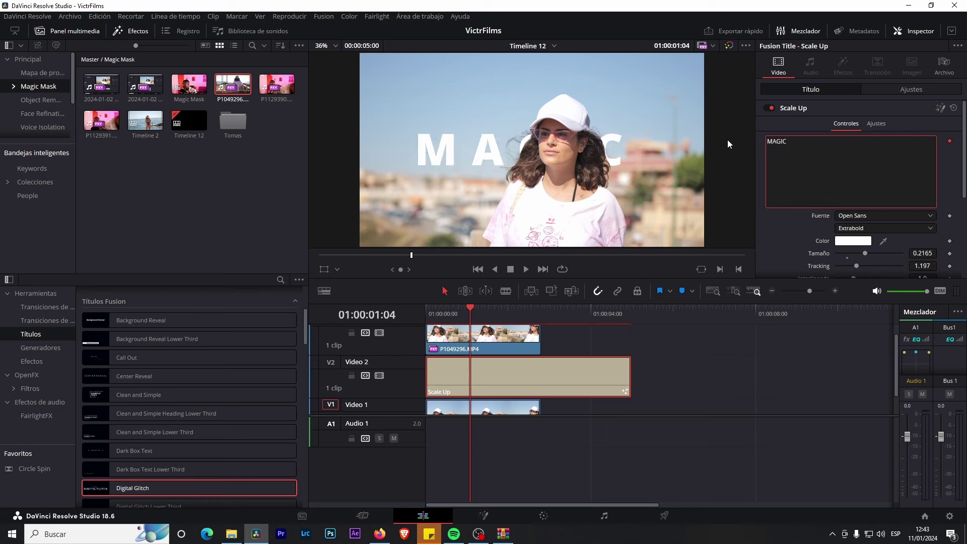
pyautogui.write('MASK')
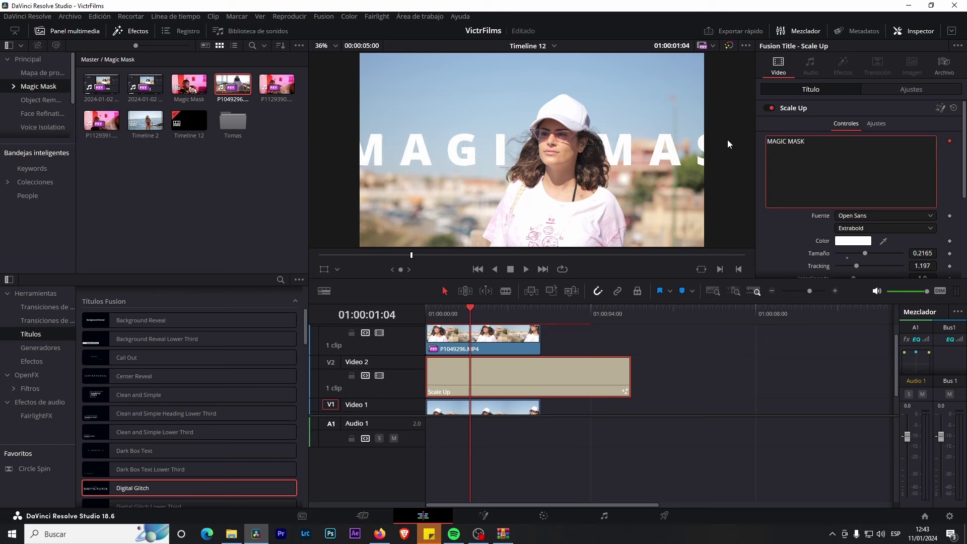
pyautogui.moveTo(865, 254); pyautogui.dragTo(856, 254)
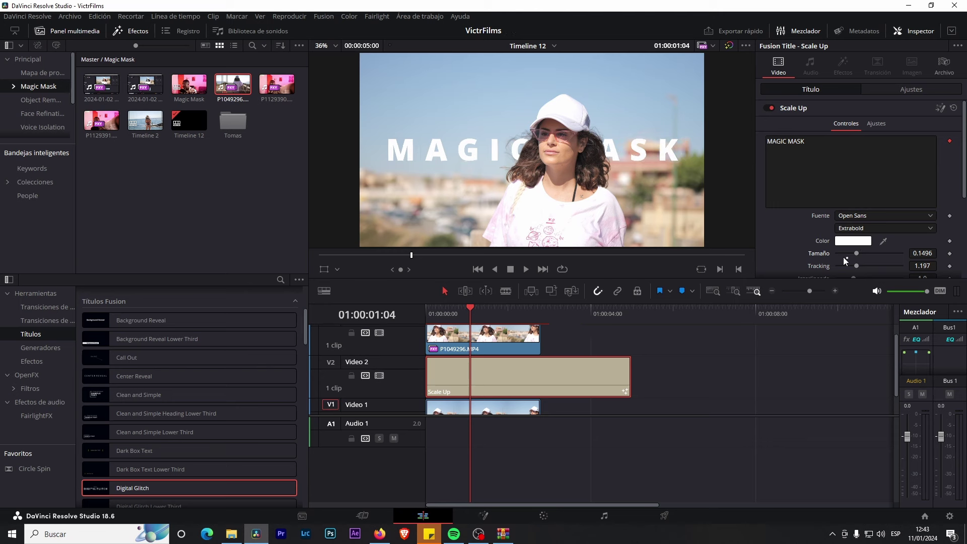
pyautogui.moveTo(453, 310); pyautogui.dragTo(403, 309)
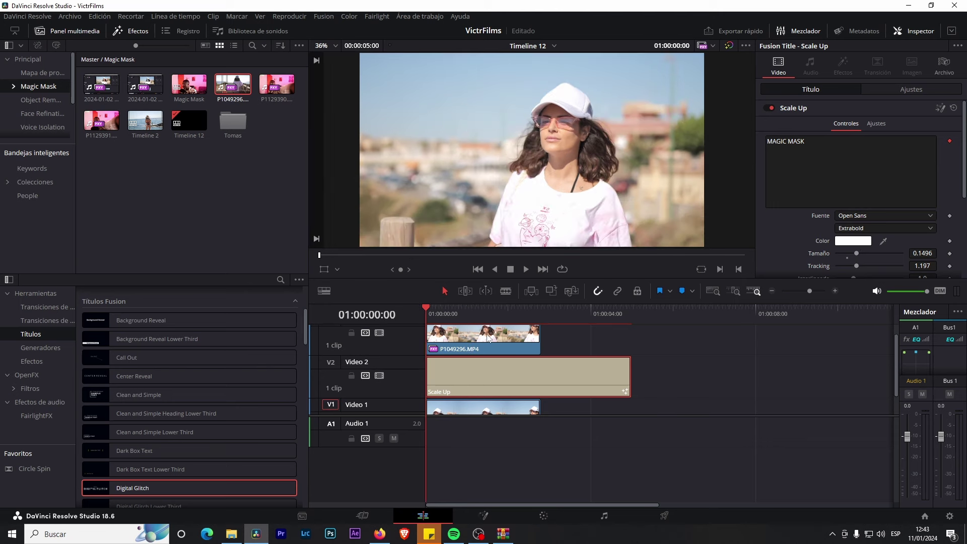
pyautogui.click(306, 18)
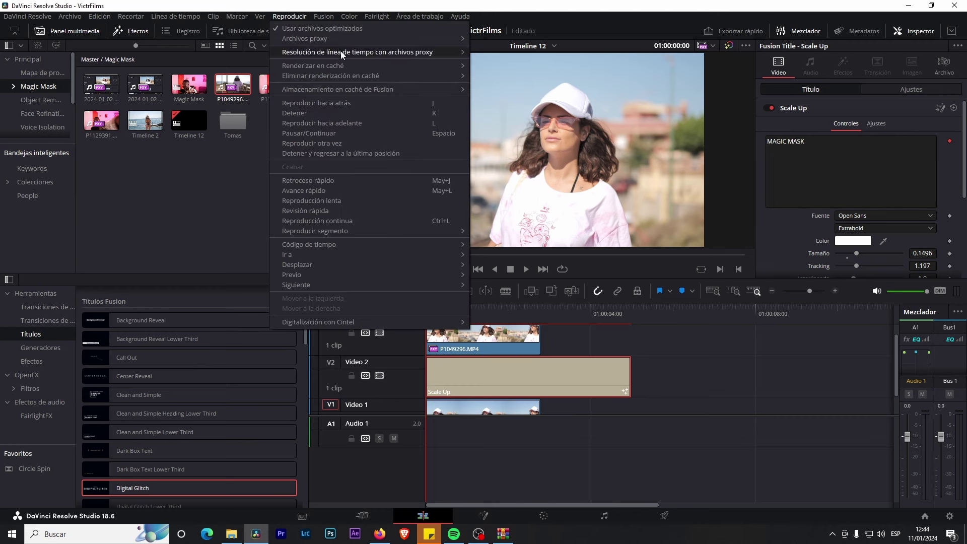
pyautogui.moveTo(423, 53)
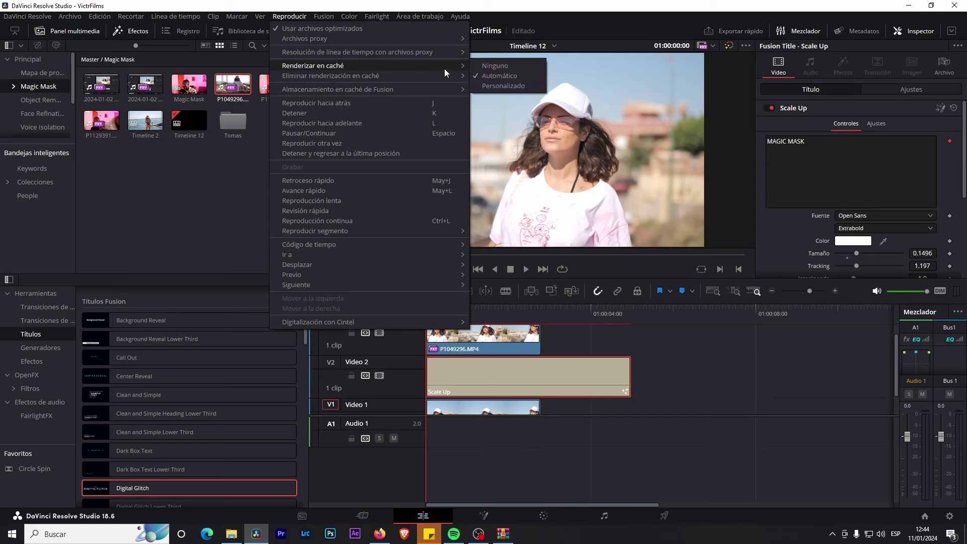
pyautogui.click(690, 385)
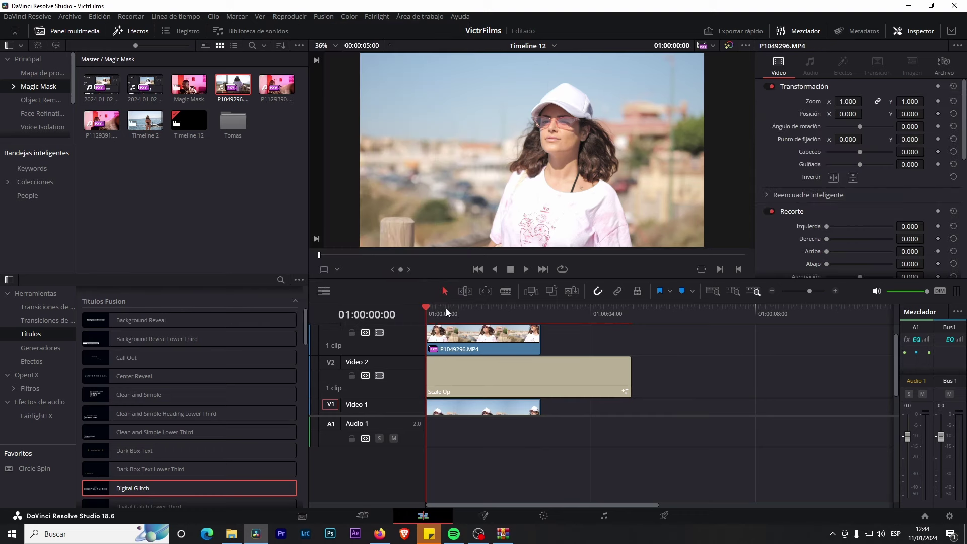
pyautogui.press('space')
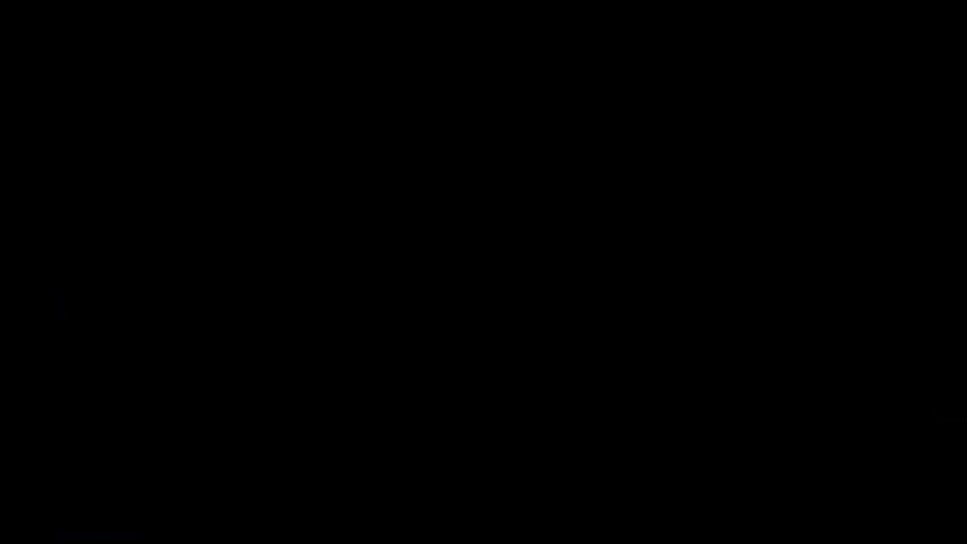
pyautogui.click(455, 309)
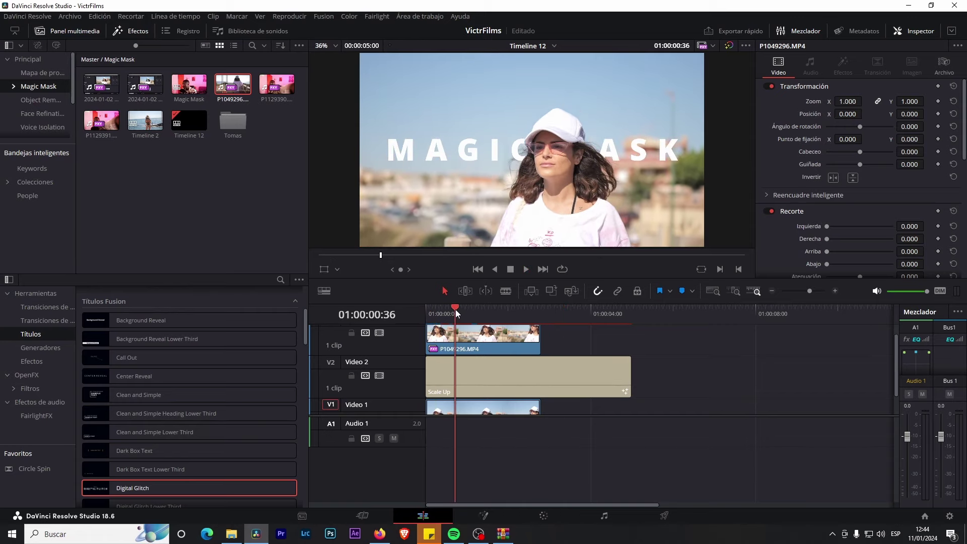
pyautogui.moveTo(455, 309); pyautogui.dragTo(458, 309)
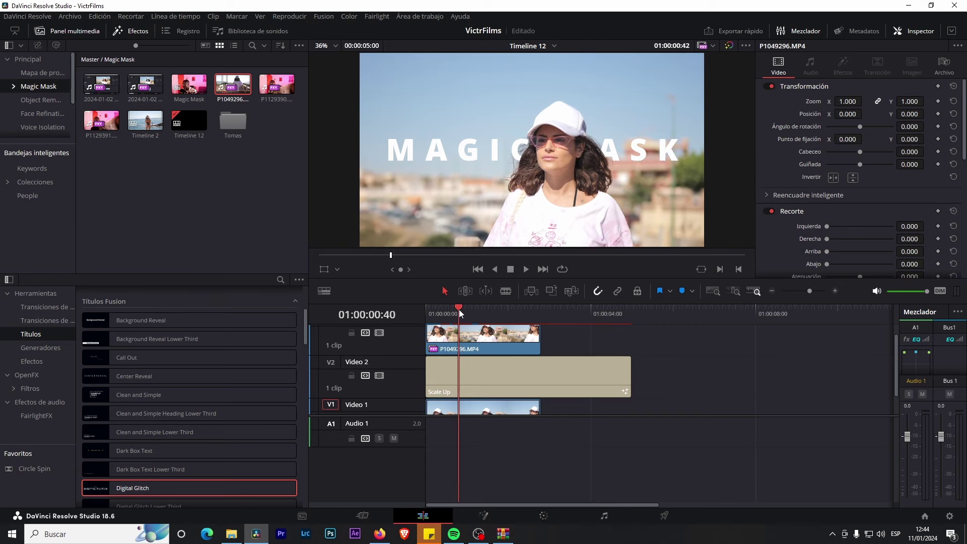
pyautogui.press('space')
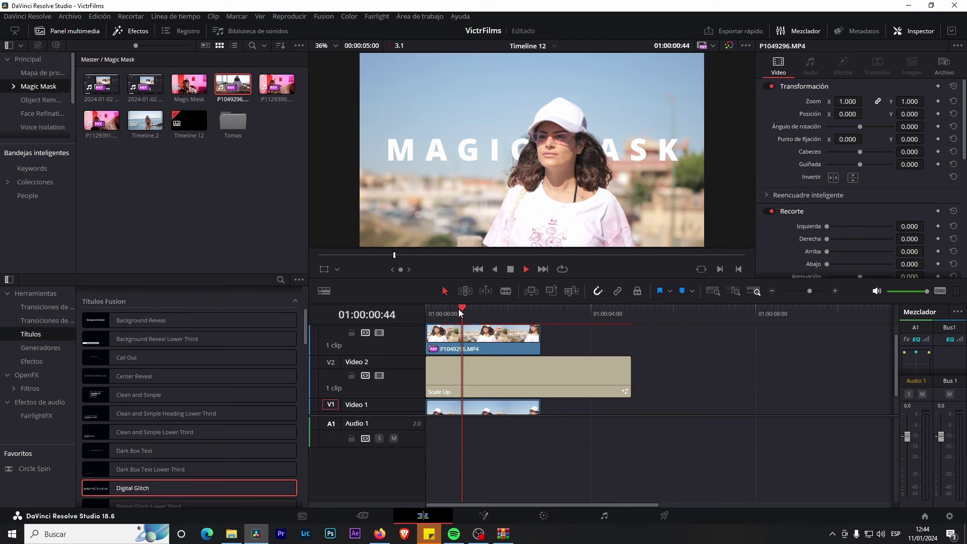
pyautogui.press('End')
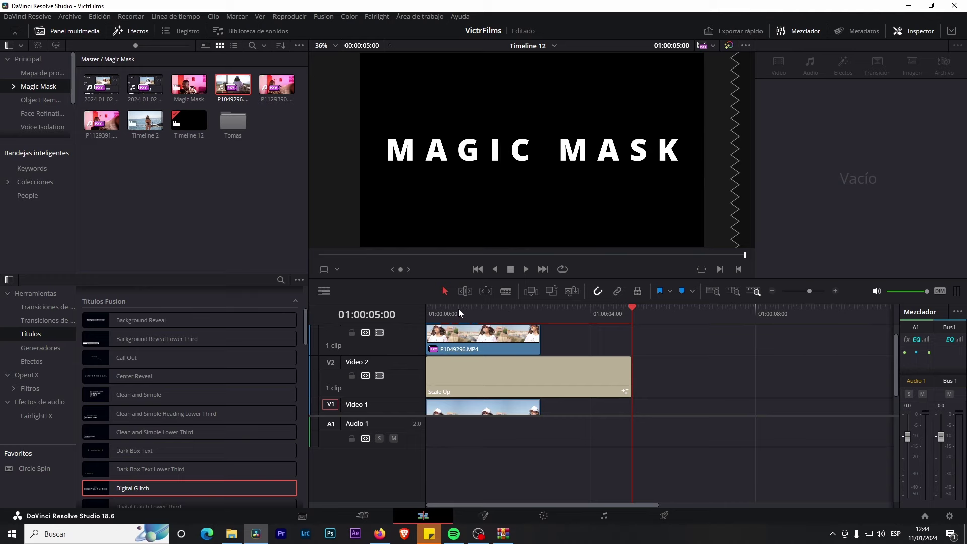